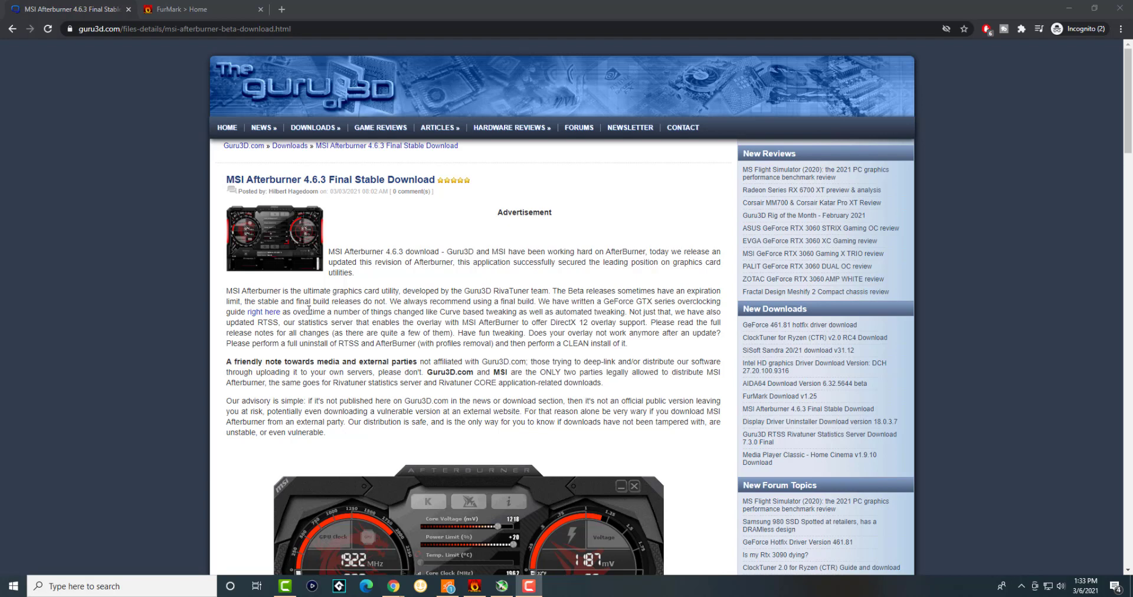
View the MSI Afterburner and FurMark download pages, and minimise the browser to reveal both programs on the desktop
click(184, 27)
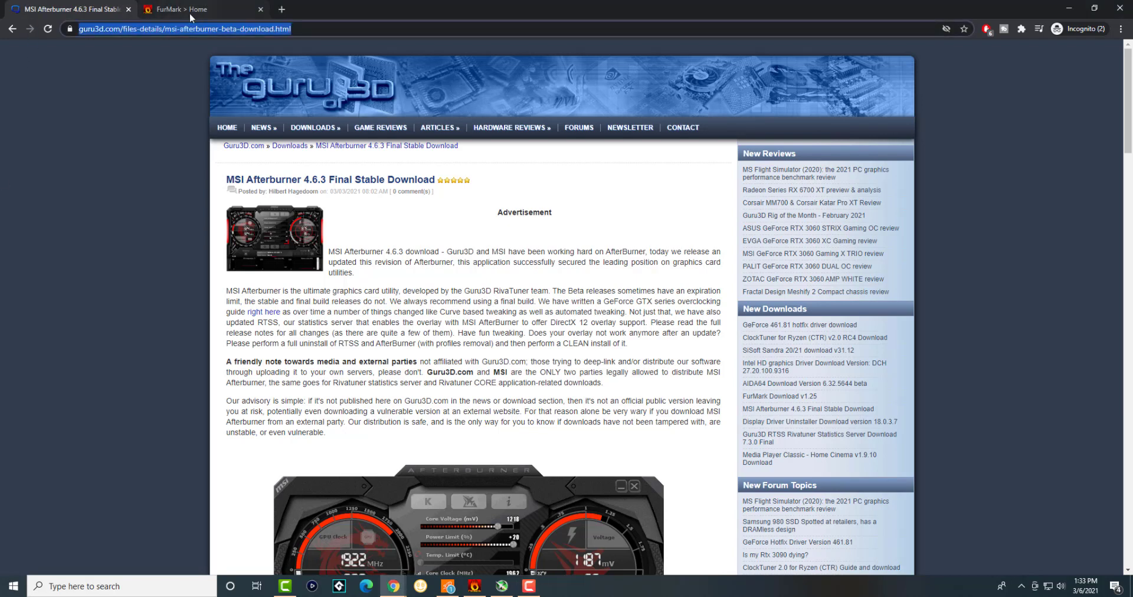
click(183, 9)
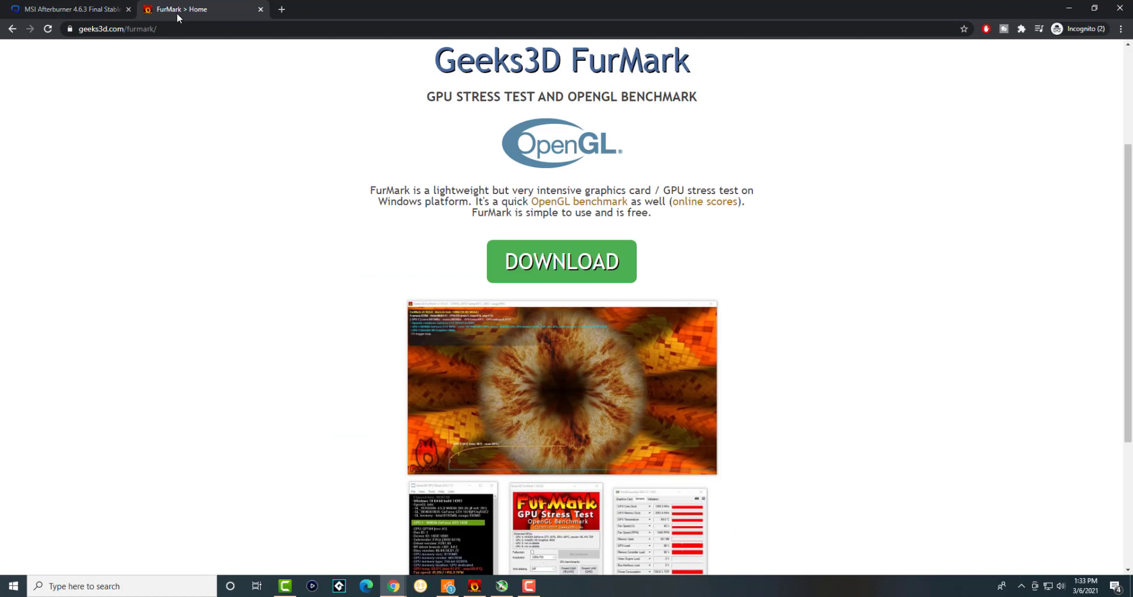
click(95, 10)
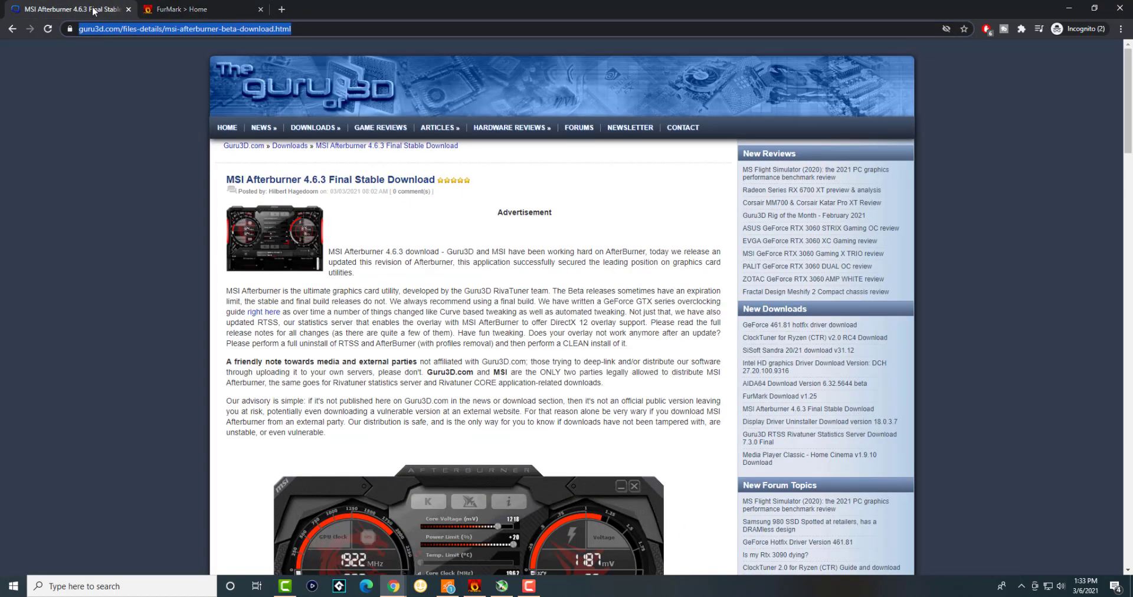
click(1066, 10)
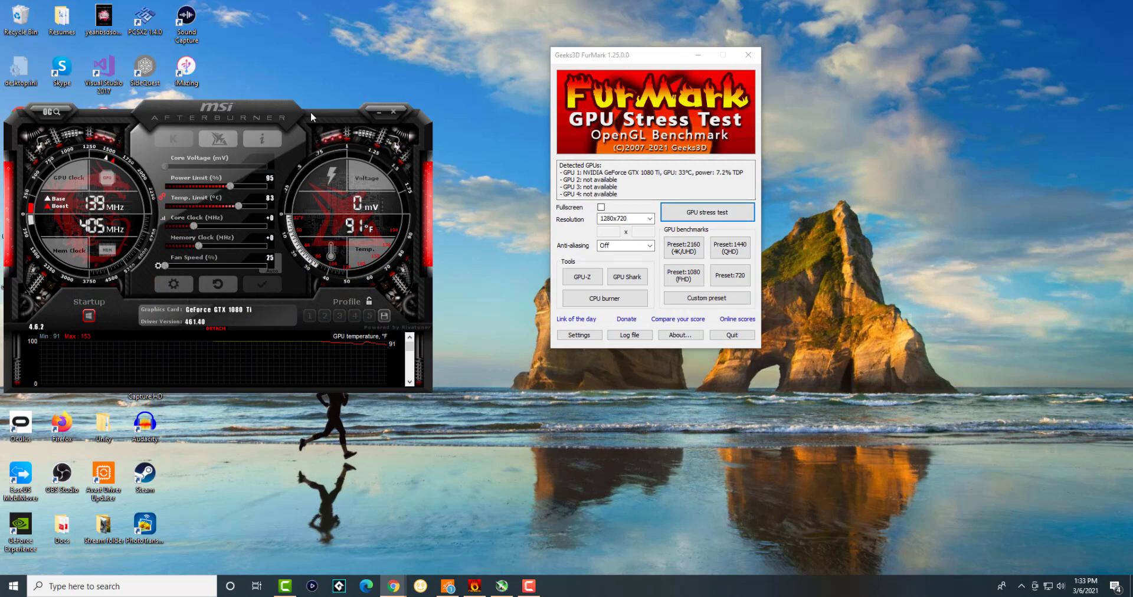
Place the Afterburner and FurMark windows side by side and check FurMark's available resolutions
drag(310, 112, 417, 98)
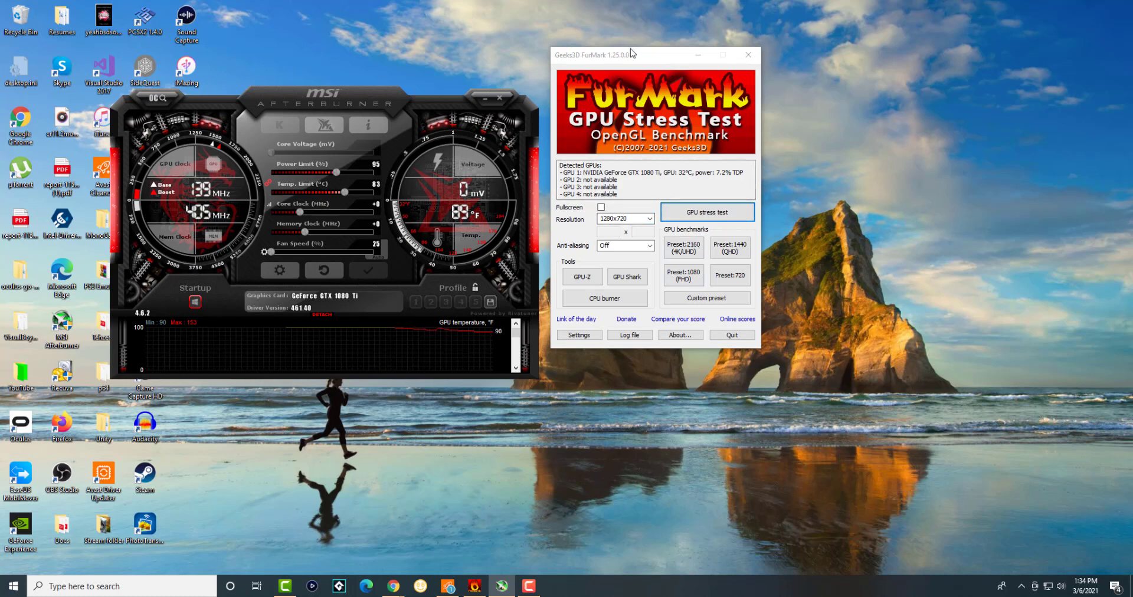
drag(642, 52, 663, 56)
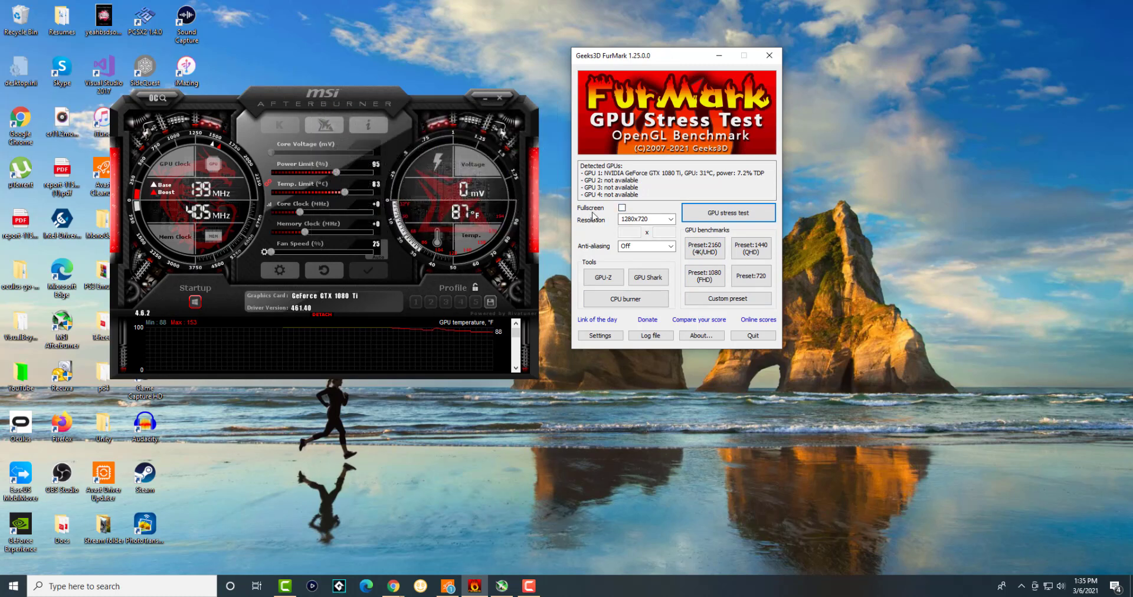
click(671, 219)
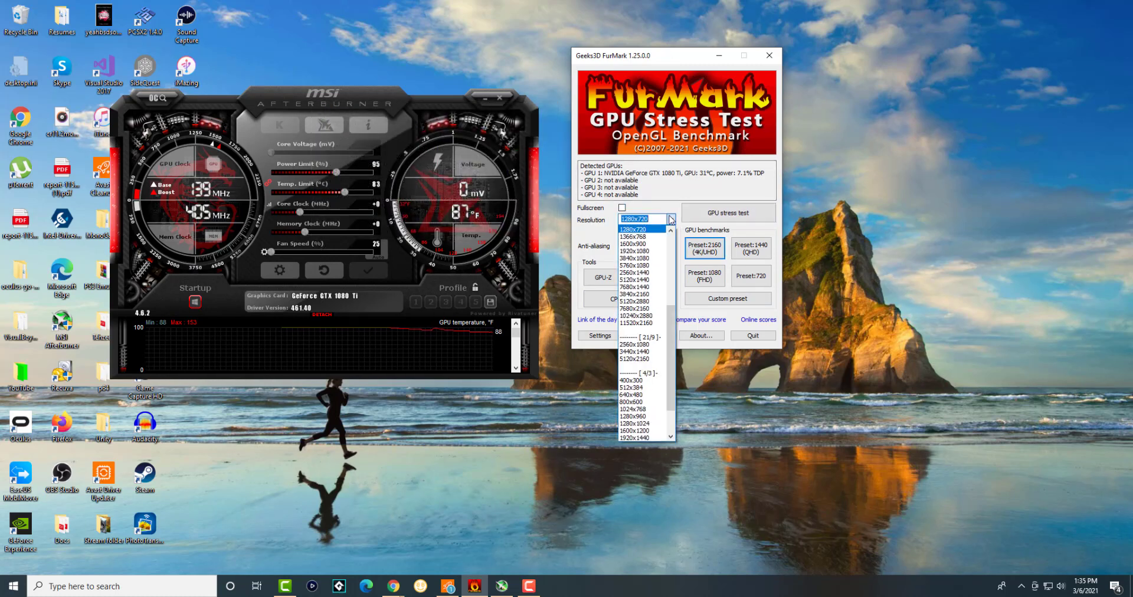
click(670, 218)
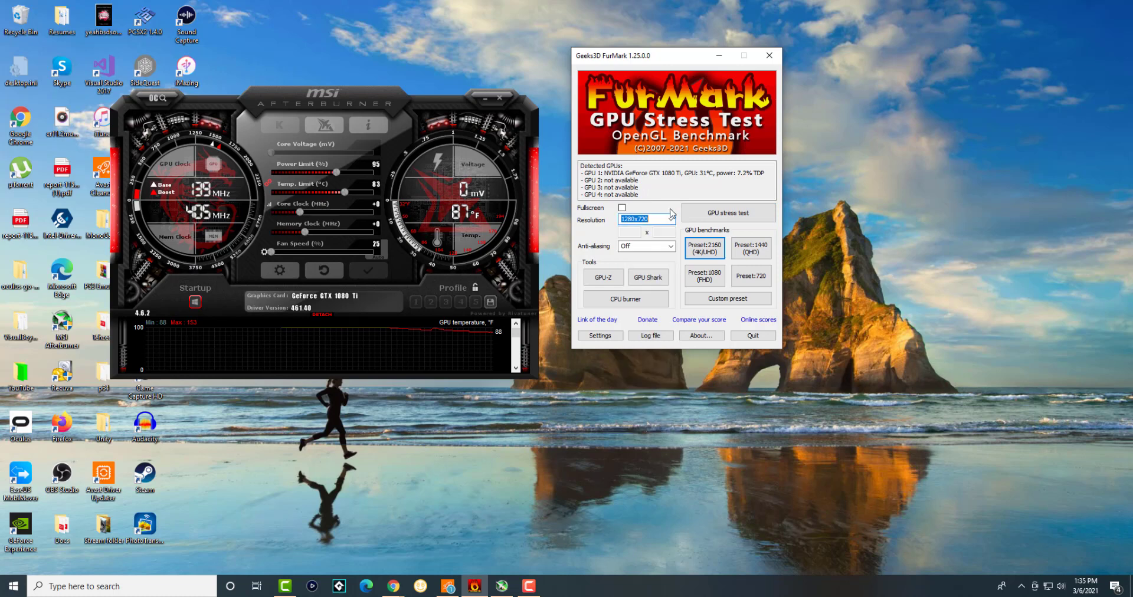
click(718, 254)
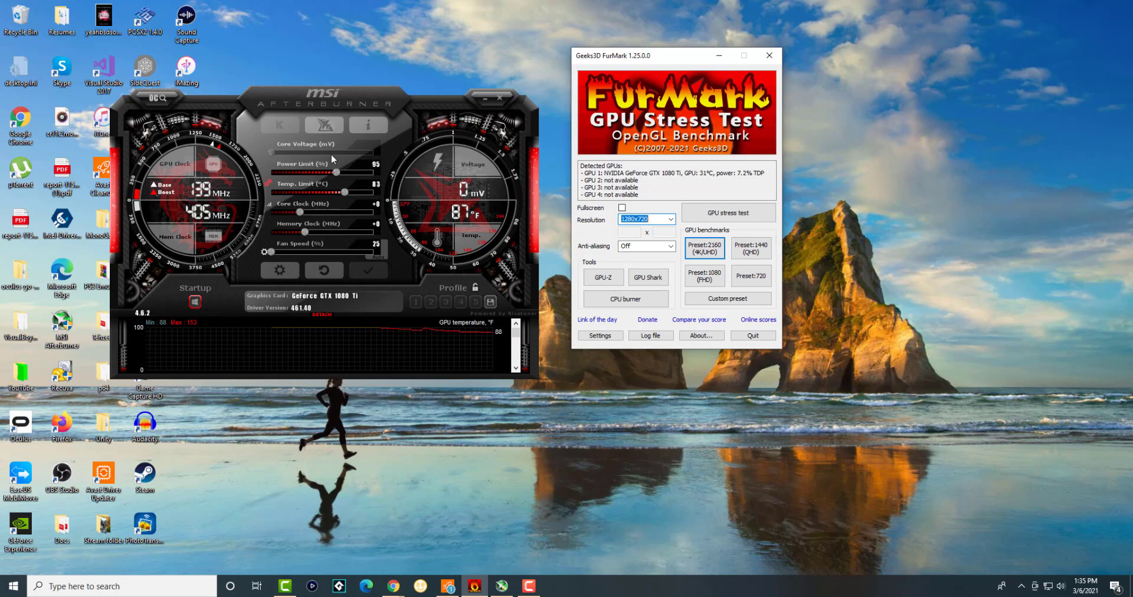
Start the FurMark GPU stress test at 1280x720 and arrange its window beside Afterburner
mouse_move(331, 155)
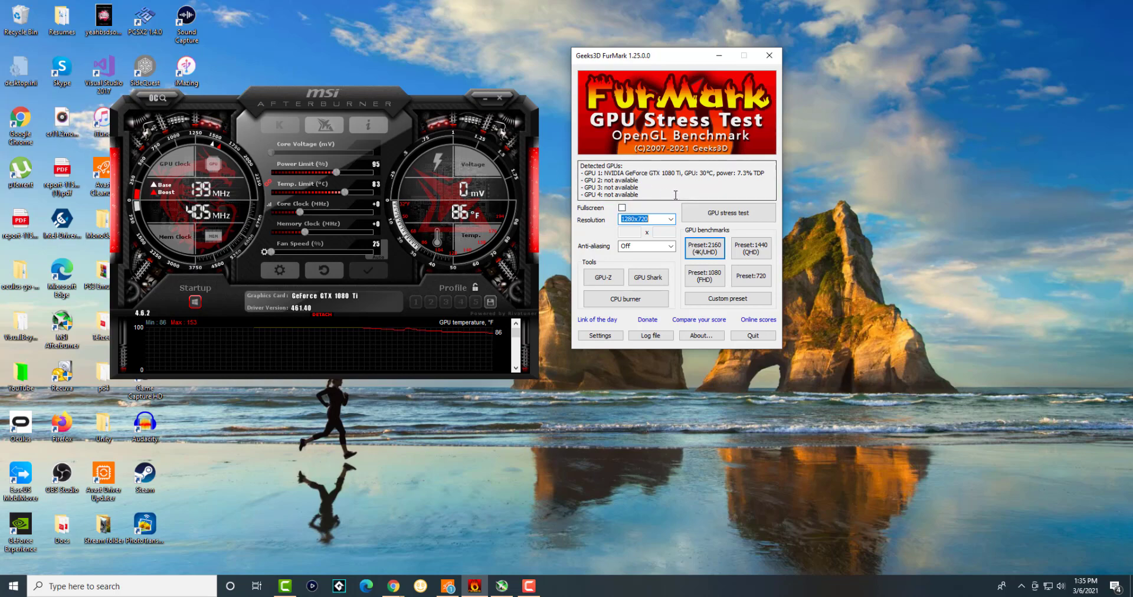
click(703, 217)
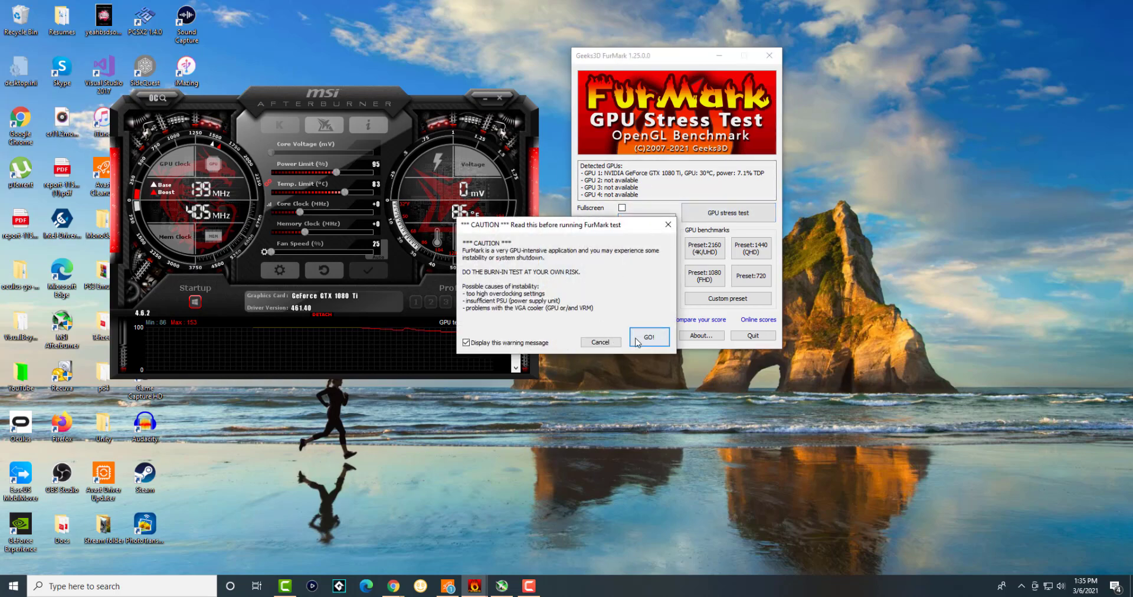
click(648, 338)
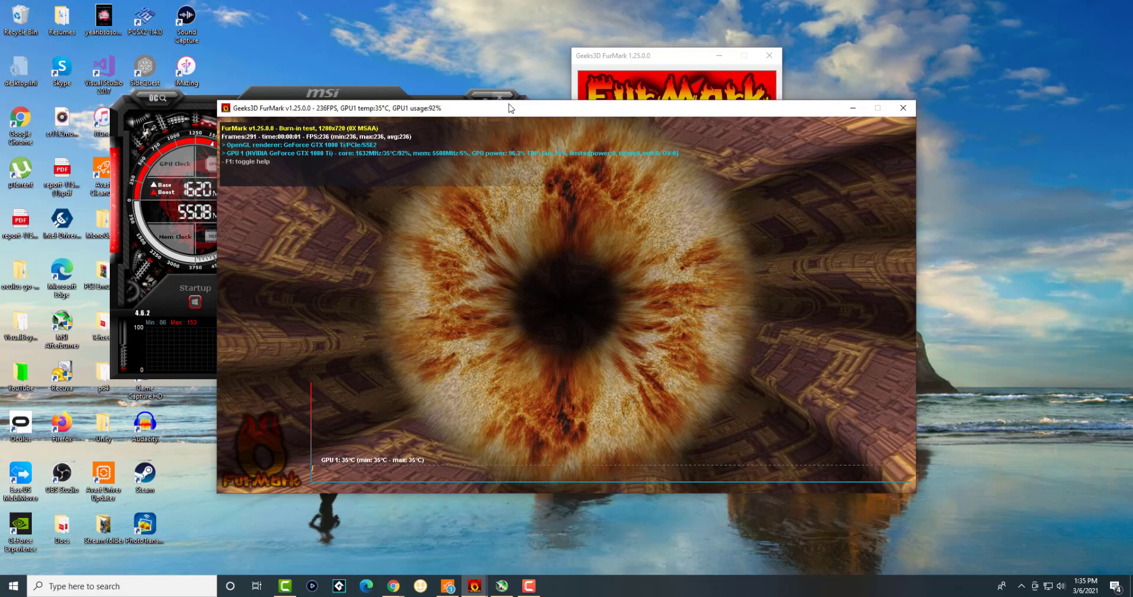
drag(521, 121, 632, 121)
drag(340, 98, 246, 97)
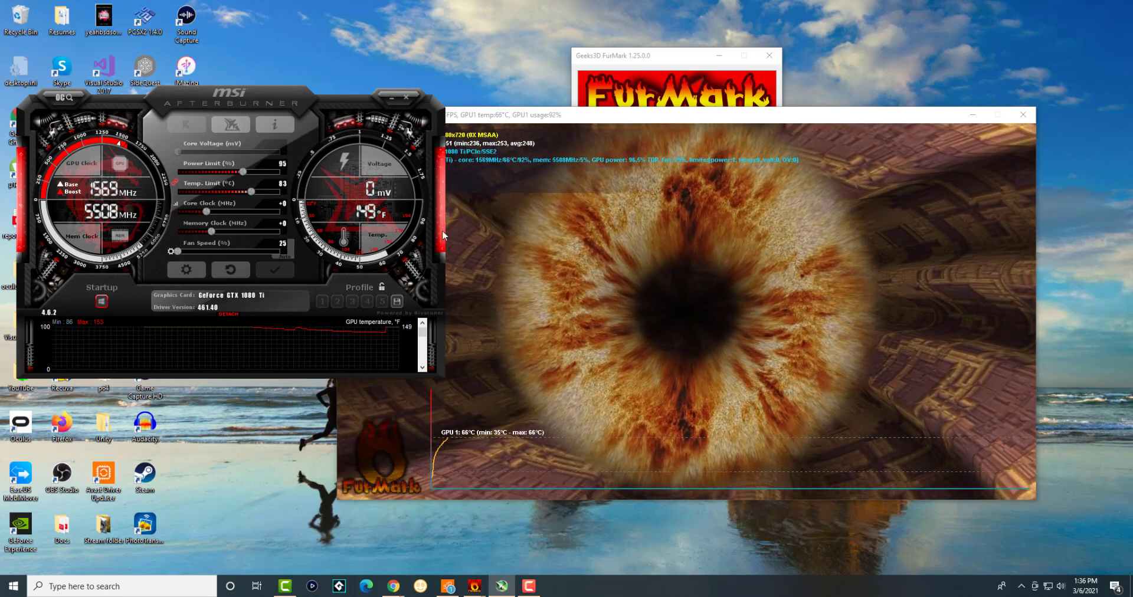
click(635, 266)
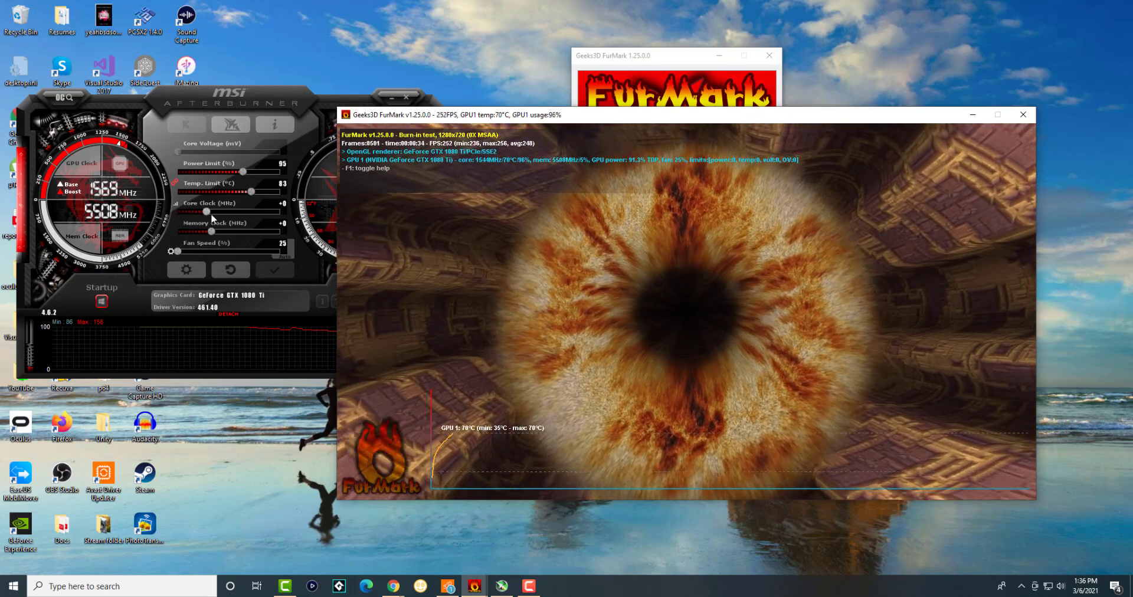
Set the core clock offset to +10 MHz and the memory clock offset to +5 MHz, applying each change
click(207, 211)
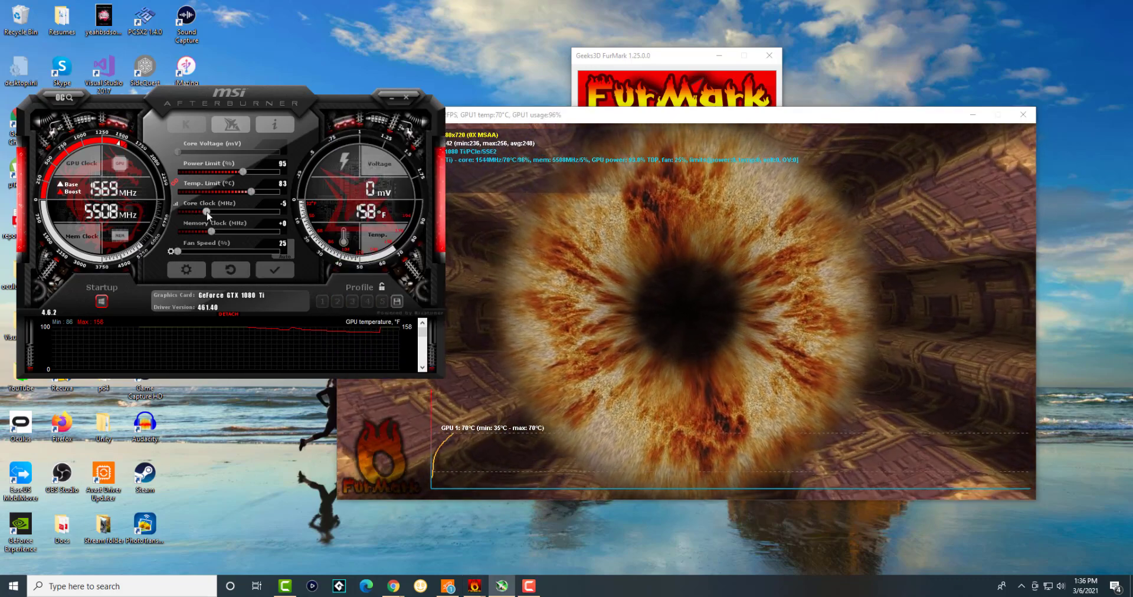
click(206, 211)
click(271, 272)
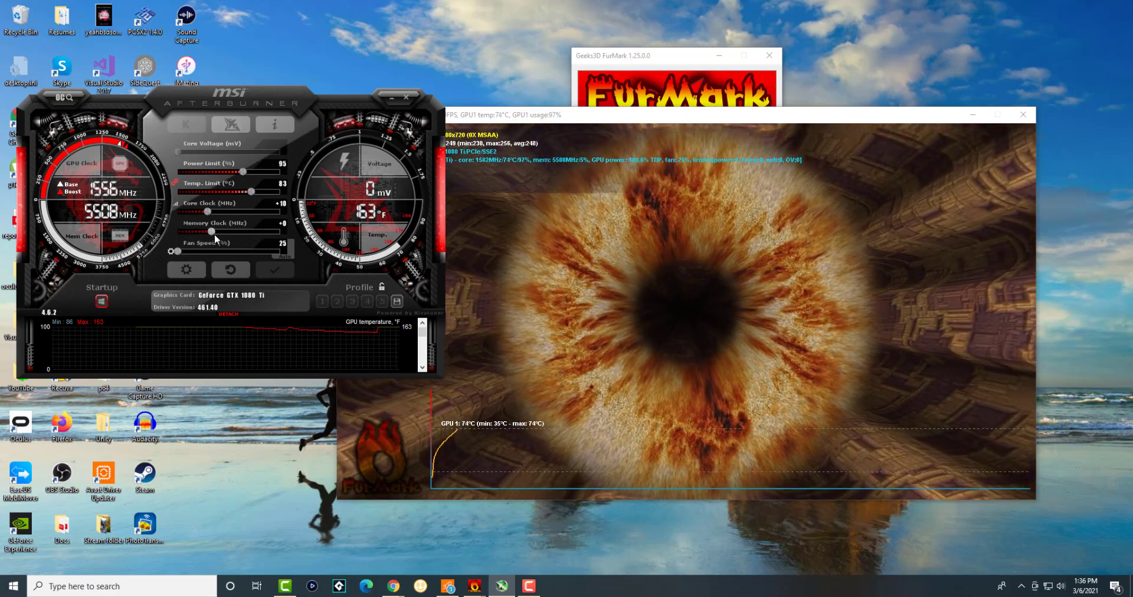
drag(214, 231, 223, 231)
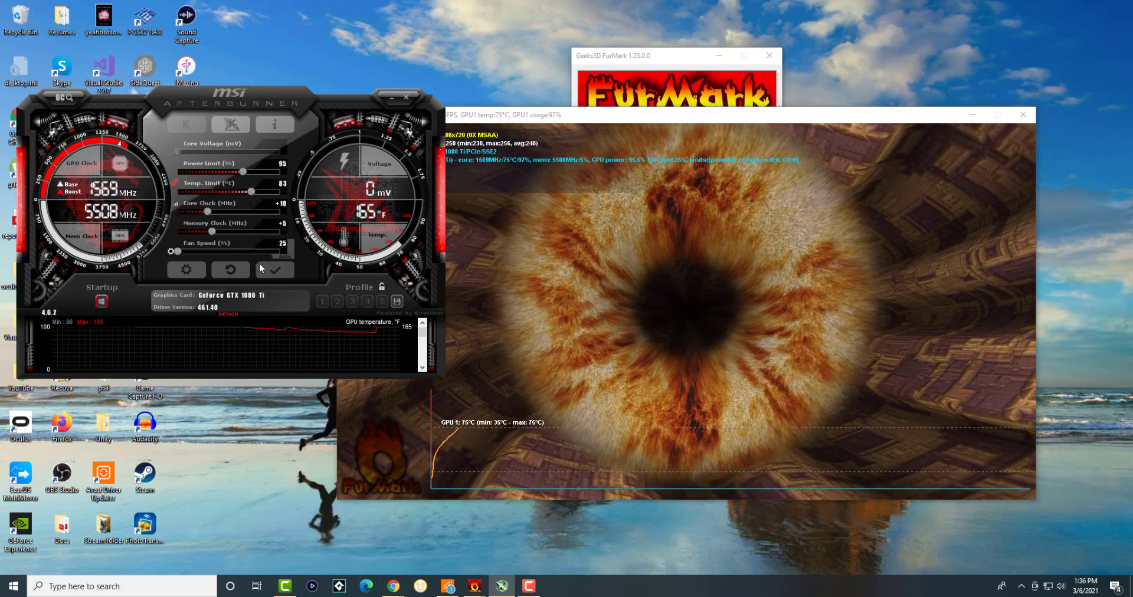
click(260, 264)
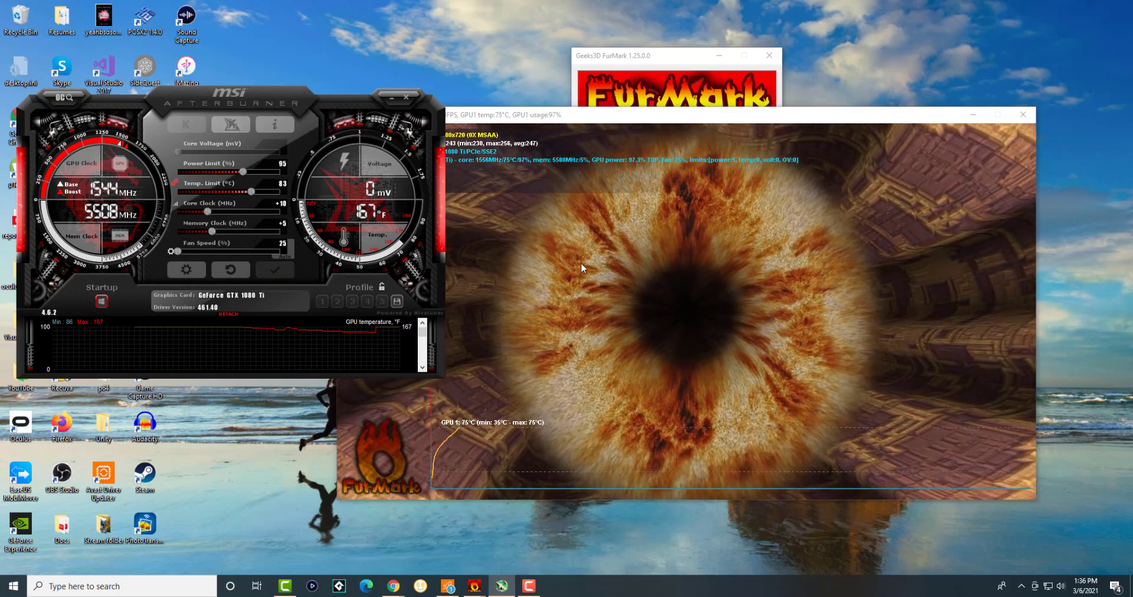
Shift the stress test window away from Afterburner, and set the fan speed to 75% and apply it
click(573, 186)
drag(561, 122, 589, 122)
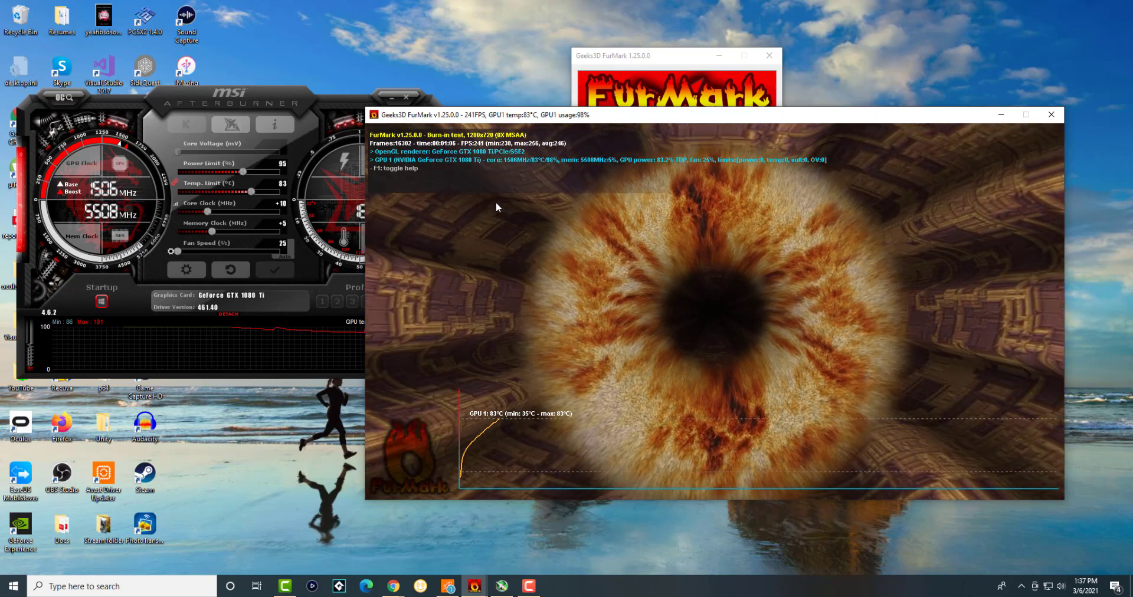
click(223, 247)
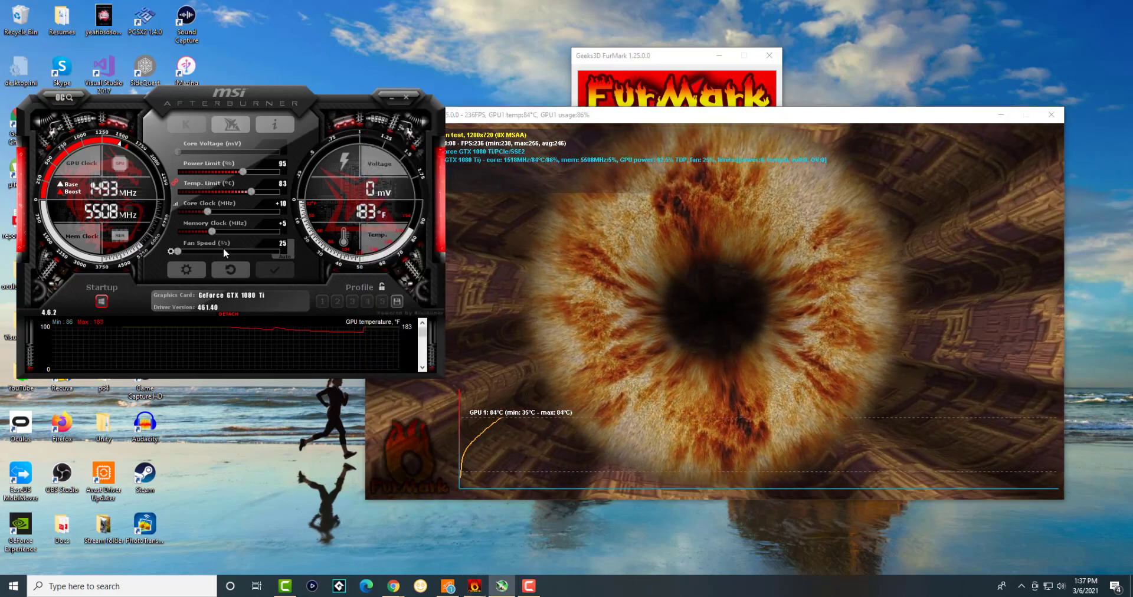
drag(222, 248, 241, 248)
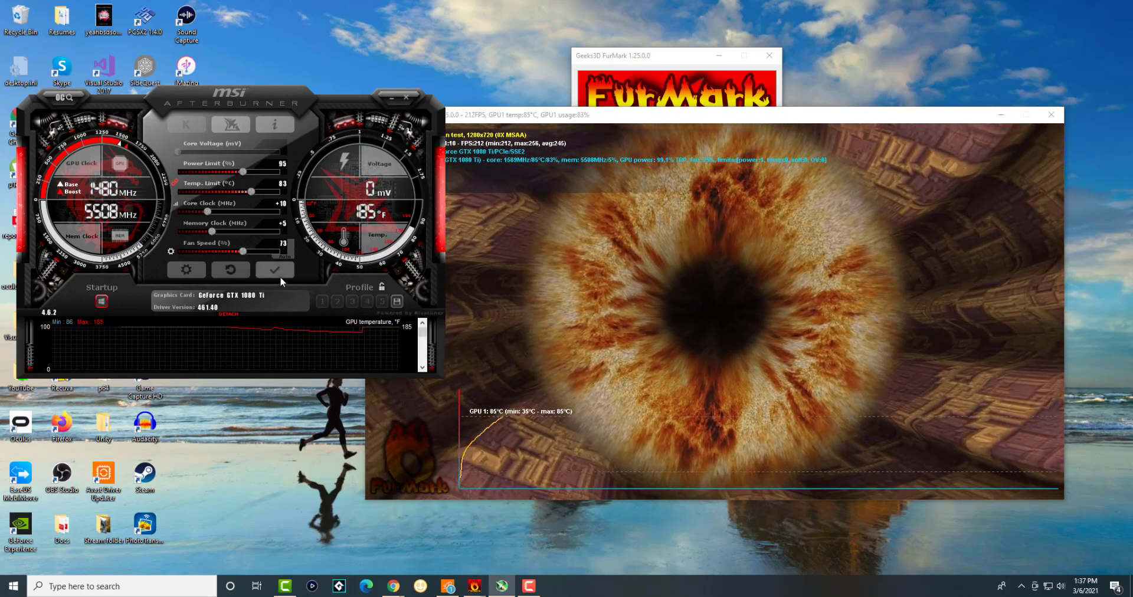
click(276, 272)
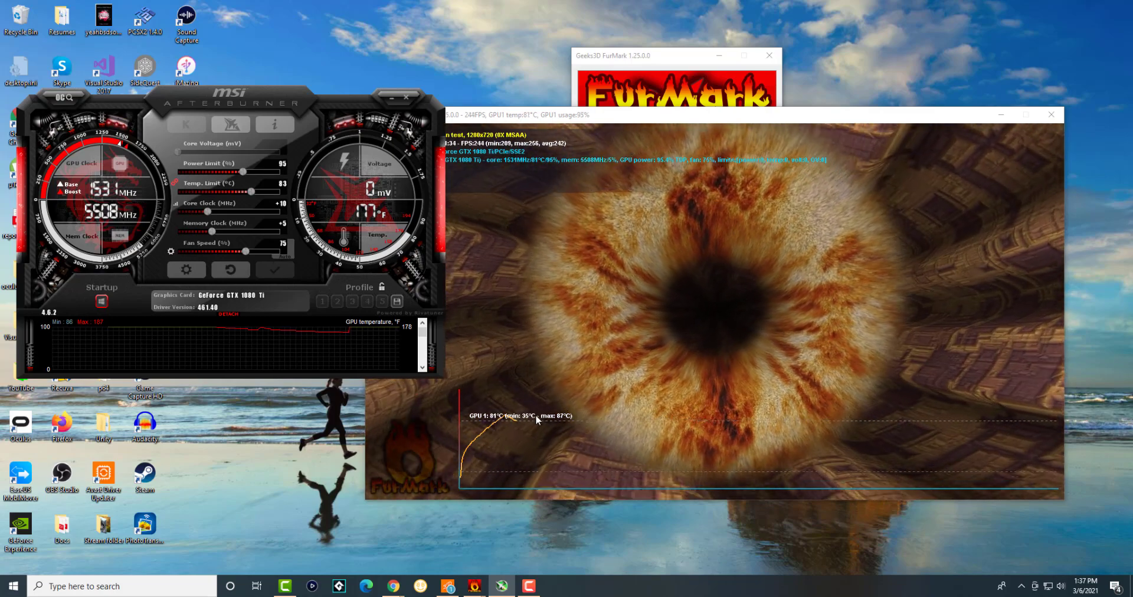
Check the GPU temperature graph in the stress test and toggle Afterburner's automatic fan control on and off
click(497, 420)
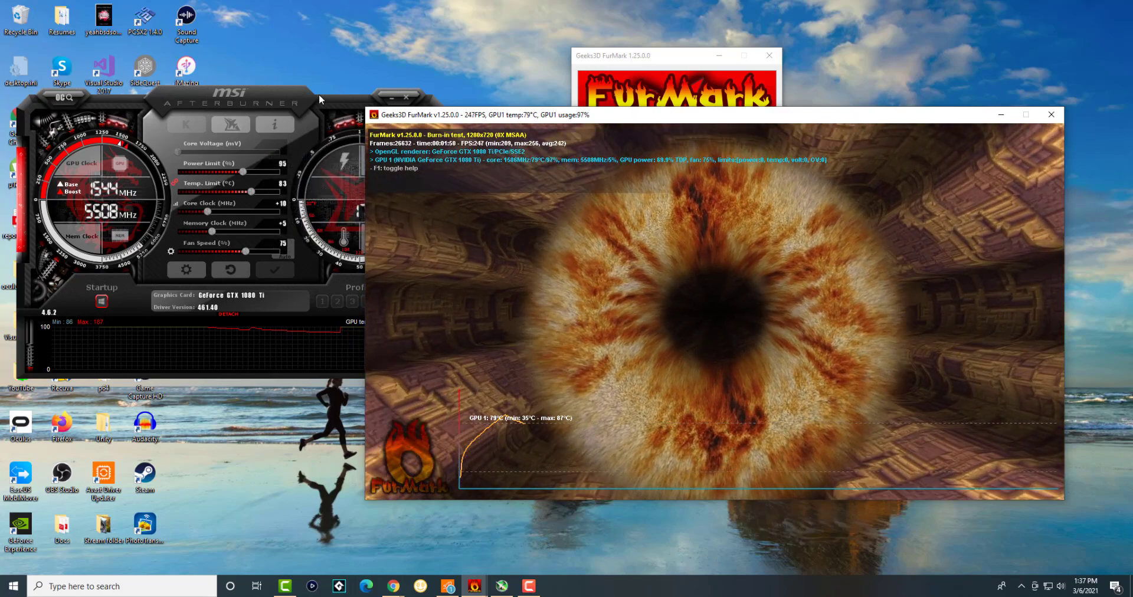
click(324, 99)
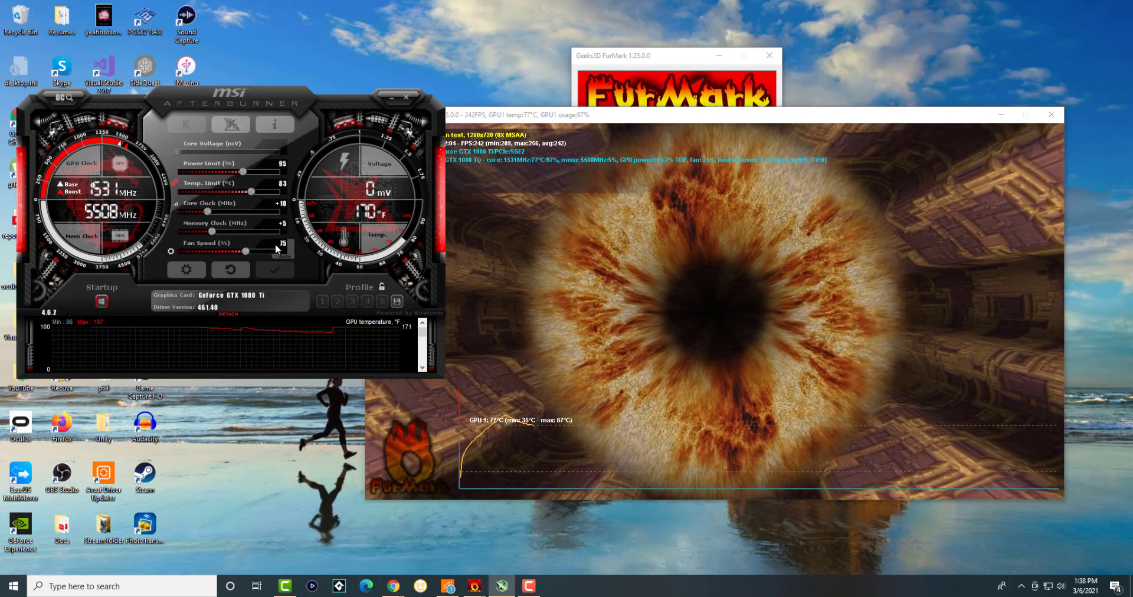
click(290, 253)
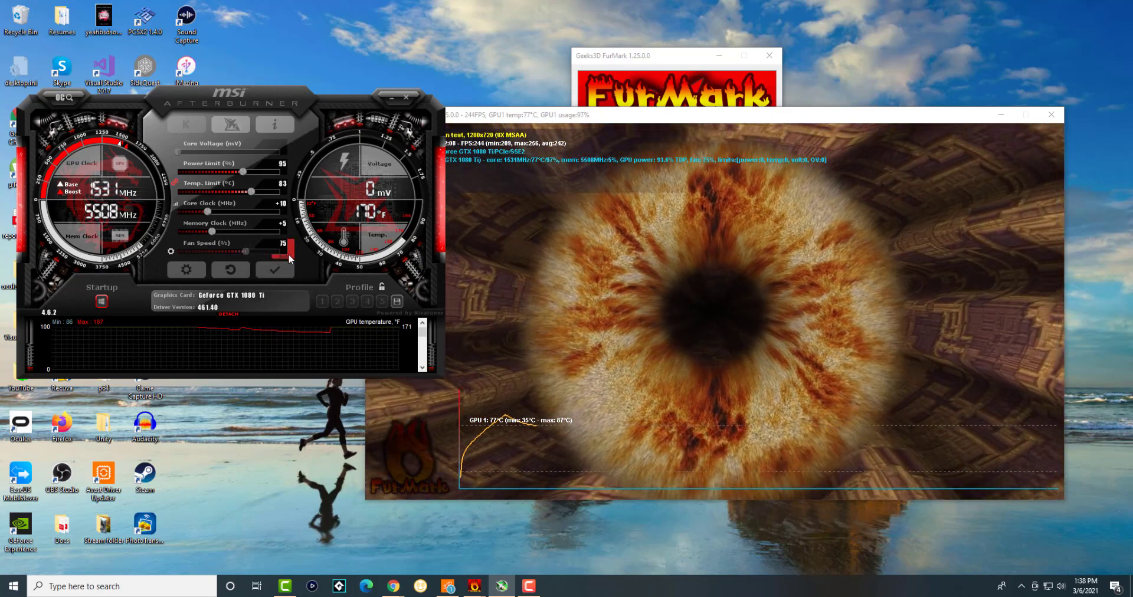
click(291, 250)
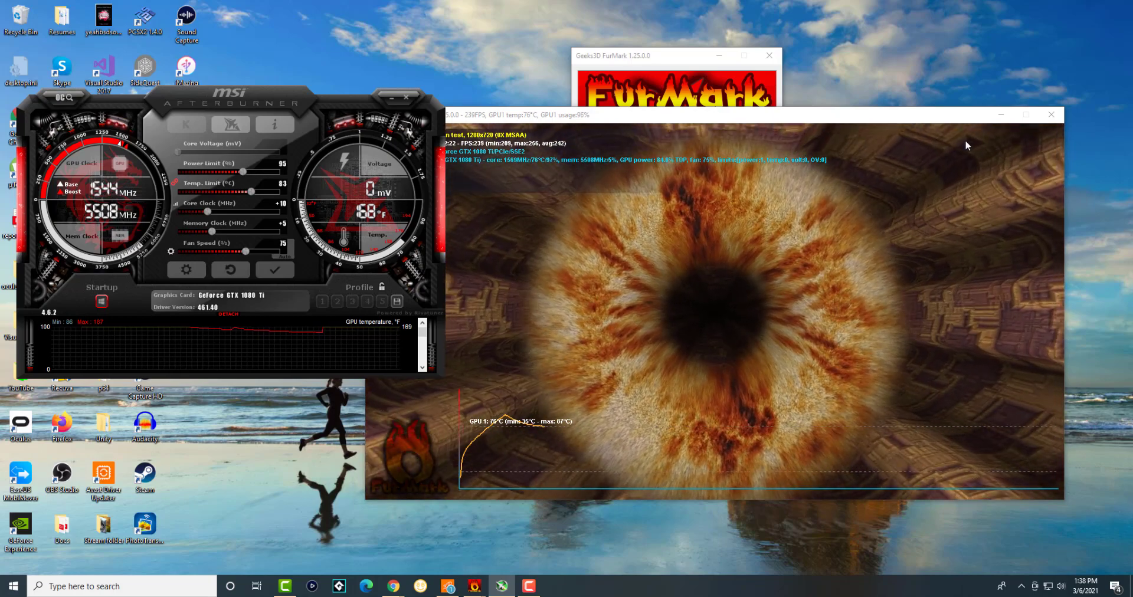
Stop the stress test and apply a fan speed of 25% in Afterburner
key(Escape)
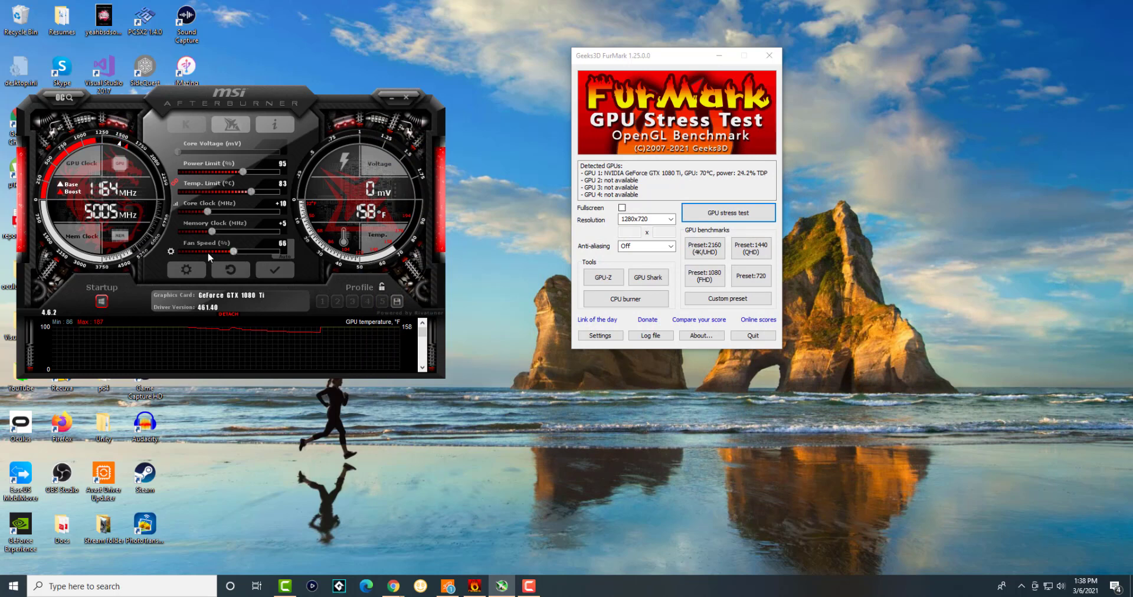
drag(200, 252, 177, 253)
click(266, 274)
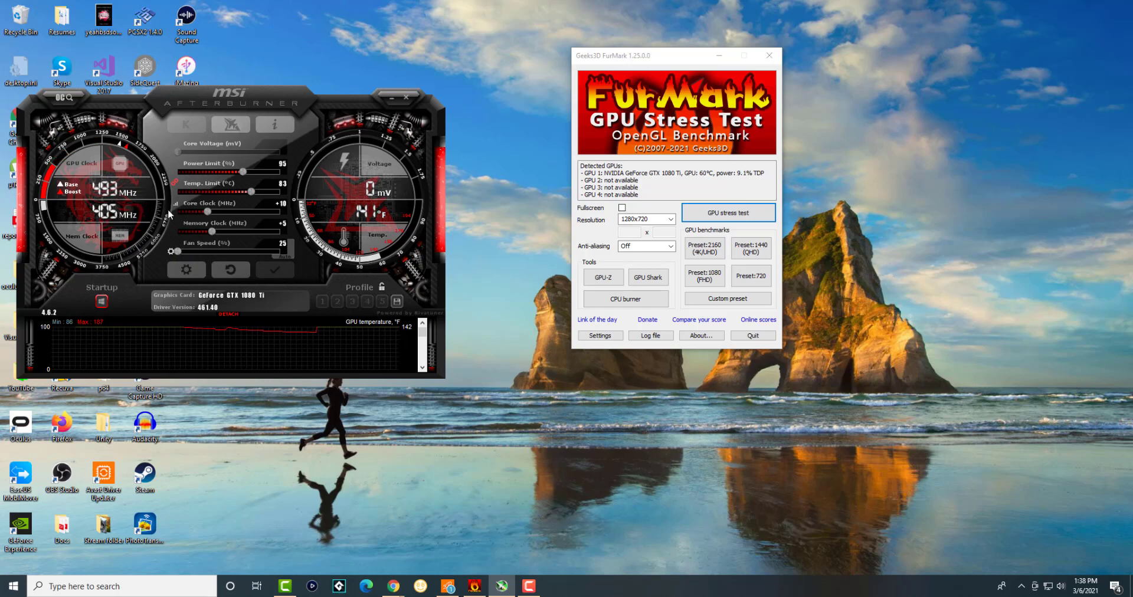
Reset the core clock and memory clock offsets to +0 MHz and apply them
key(Left)
key(Left)
click(216, 232)
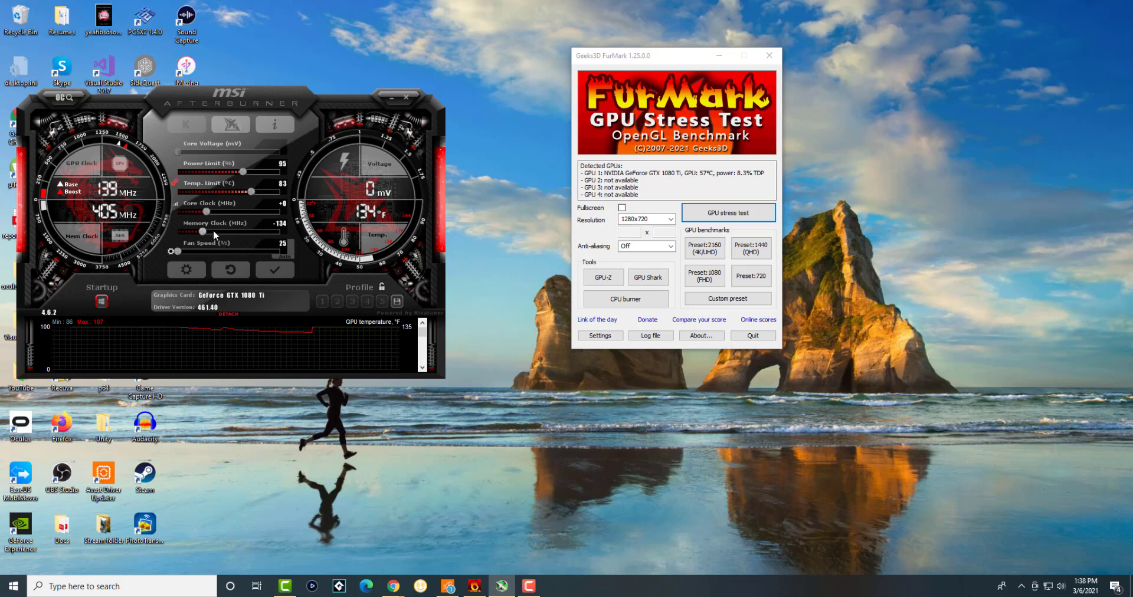
click(214, 230)
click(268, 260)
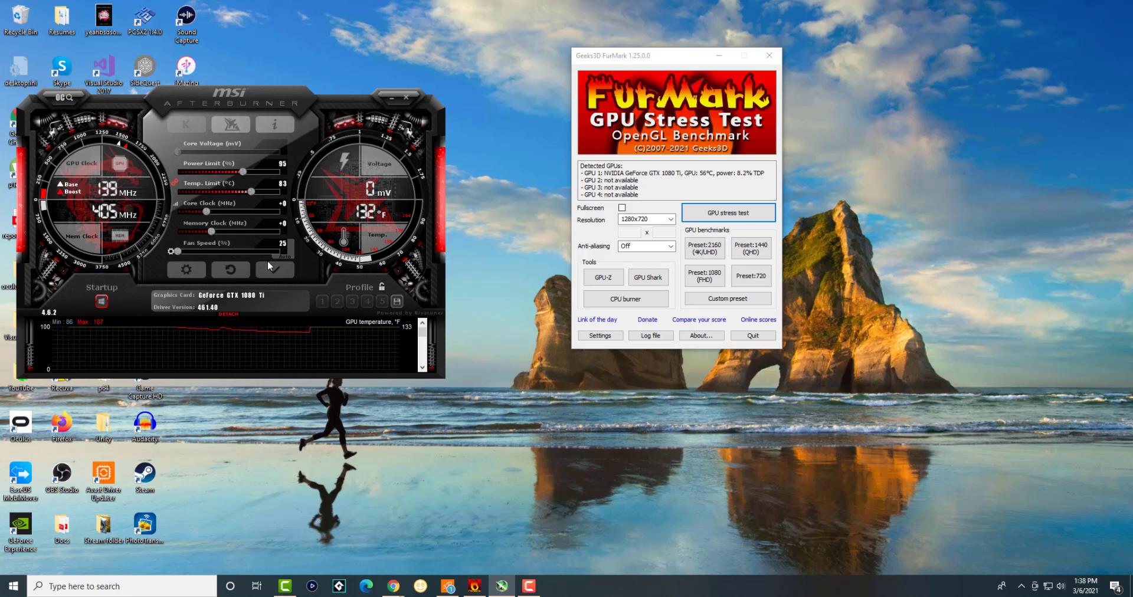